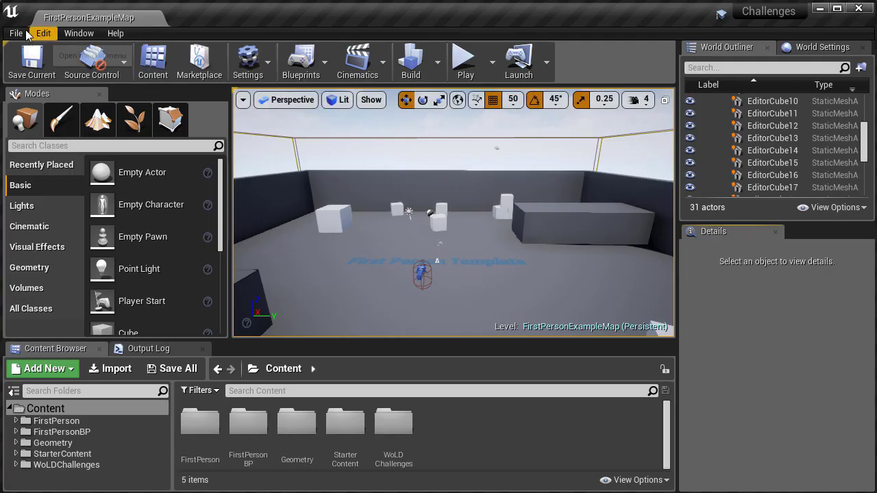
- Create a new level from the Default template and maximize the viewport to full screen
click(15, 34)
click(49, 59)
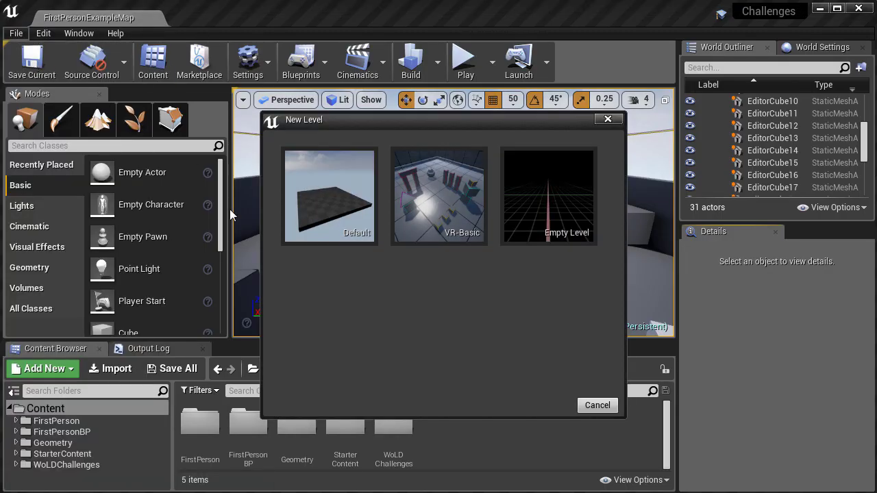
click(319, 207)
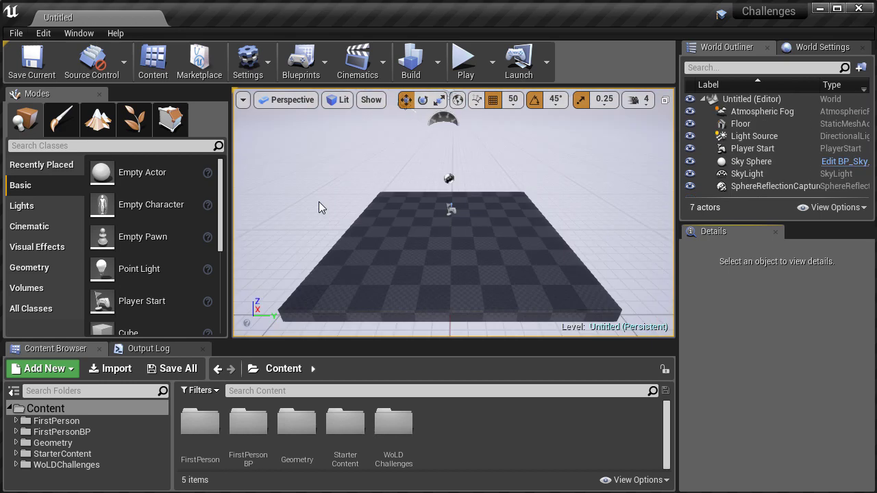
key(F11)
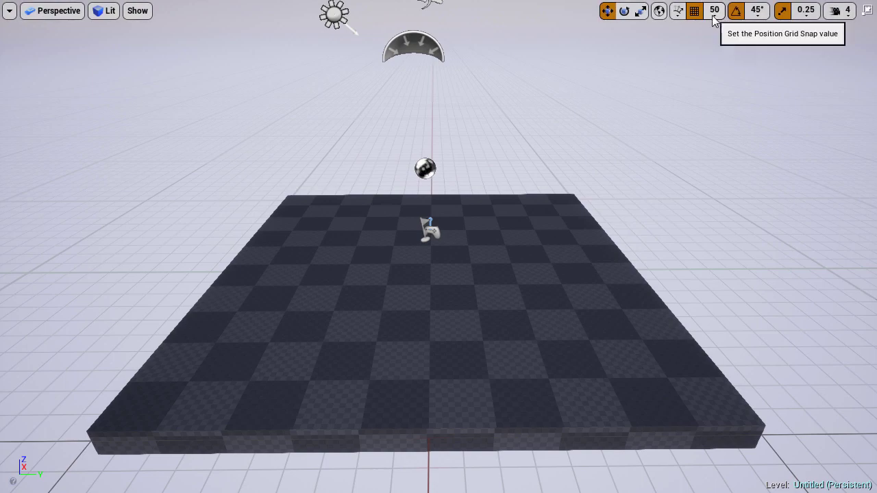
- Set the position grid snap to 50 and duplicate the floor side by side into a row of tiles
click(715, 11)
click(731, 85)
key(s)
mouse_move(423, 233)
right_down()
mouse_move(423, 275)
mouse_move(452, 267)
mouse_move(423, 232)
right_up()
click(422, 234)
alt+drag(417, 251, 689, 287)
alt+drag(702, 265, 865, 264)
- Select the whole row of floor tiles and duplicate it in depth to form a four-by-four floor
ctrl+click(425, 231)
ctrl+click(500, 234)
ctrl+click(657, 235)
key(d)
right_drag(656, 235, 439, 240)
key(s)
alt+drag(527, 252, 873, 359)
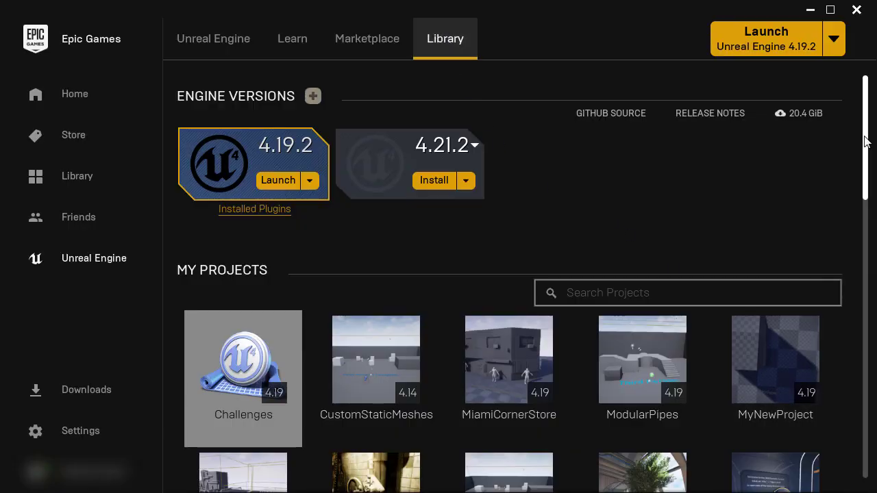
- Switch to the Epic Games Launcher library and add the UE4 Mannequin: Mobile asset to the Challenges project
scroll(511, 274, down, 9)
scroll(825, 409, down, 8)
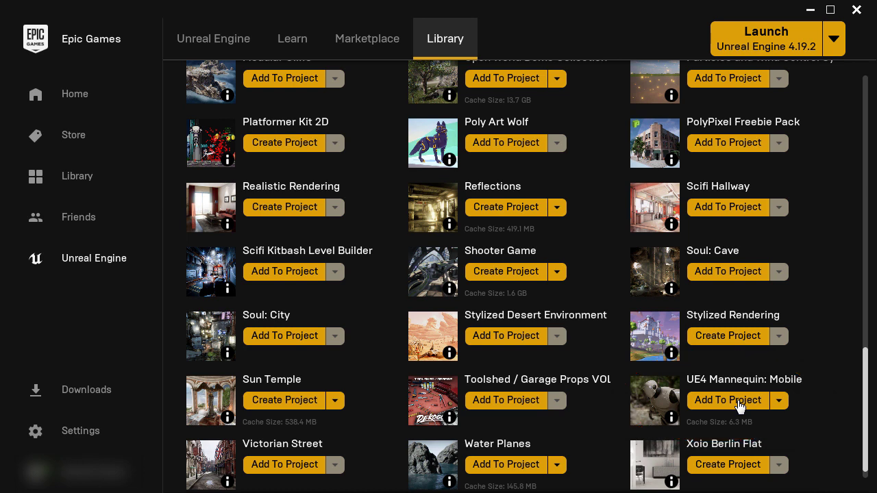
click(728, 400)
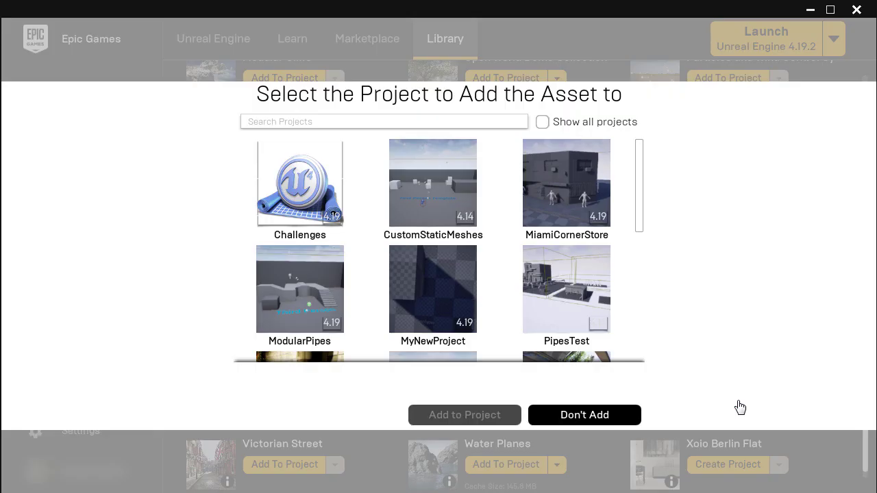
click(305, 173)
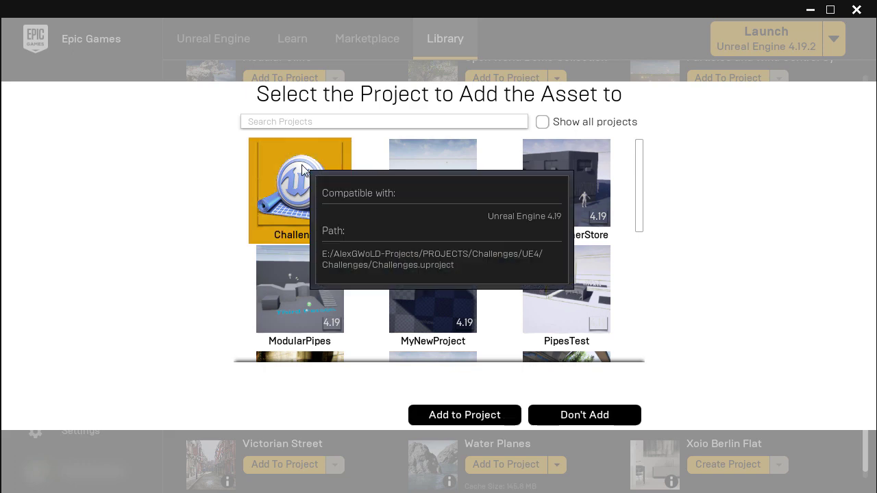
click(468, 414)
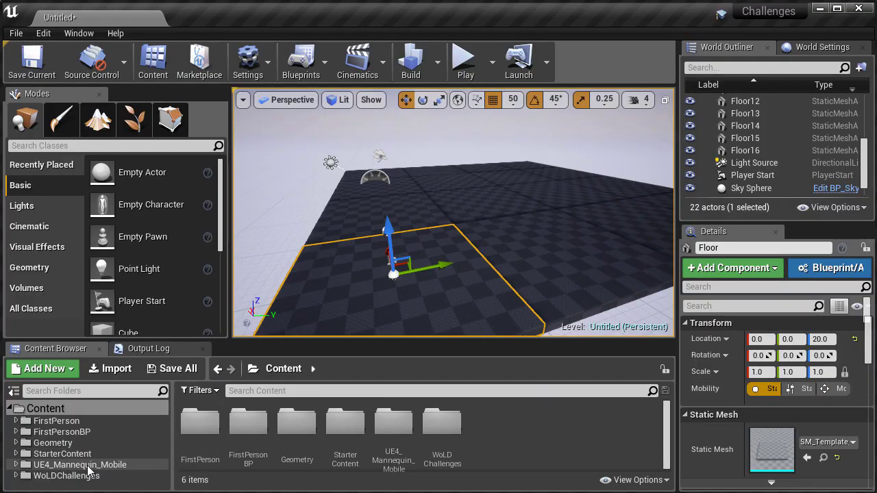
- Set the position snap to 10 and place SK_Mannequin_Mobile from the UE4_Mannequin_Mobile Mesh folder on the floor near the Player Start
click(137, 465)
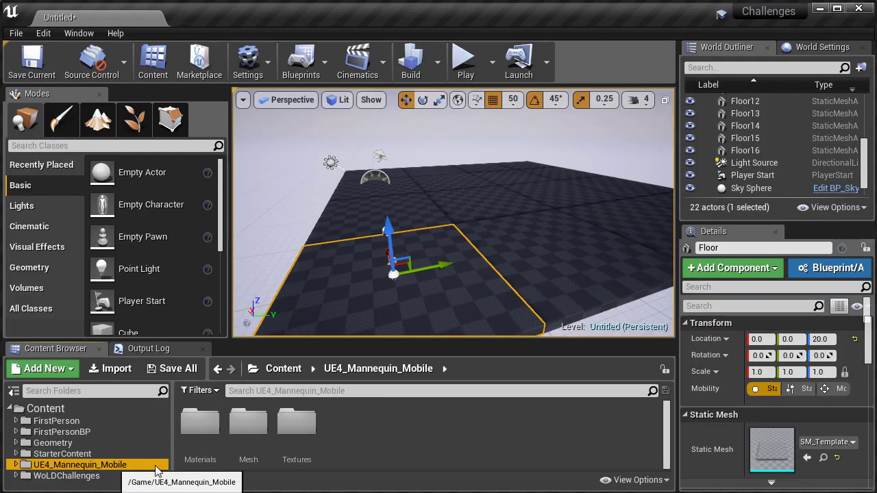
double_click(248, 421)
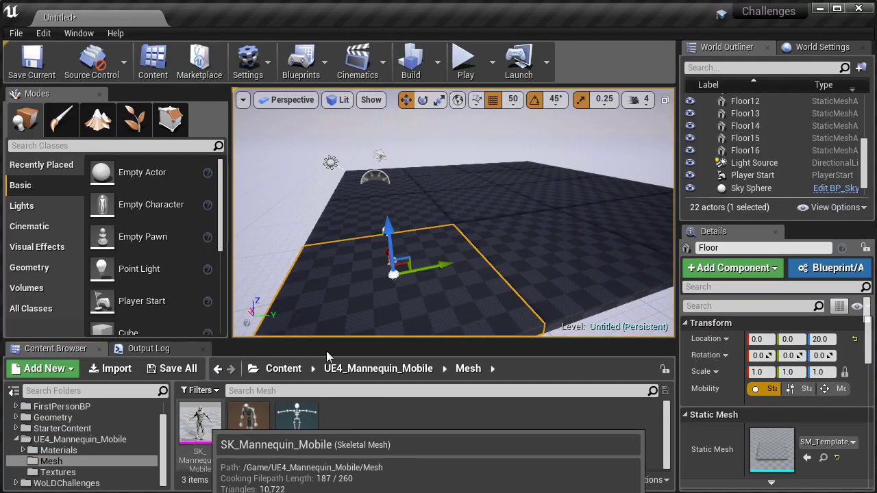
right_drag(357, 333, 358, 333)
click(512, 100)
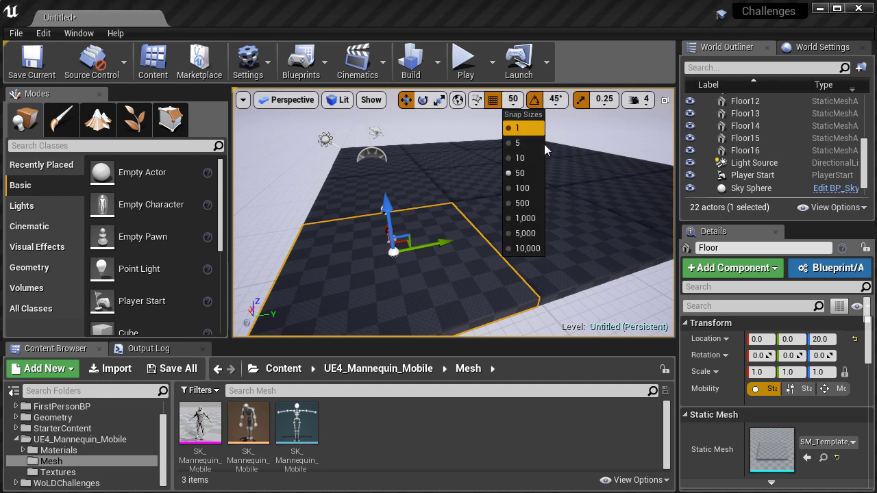
click(529, 160)
drag(200, 421, 407, 236)
- Rotate the mannequin 90 degrees about the Z axis and deselect it
scroll(407, 236, up, 8)
right_drag(407, 237, 446, 274)
key(e)
drag(449, 293, 508, 273)
right_drag(507, 273, 583, 247)
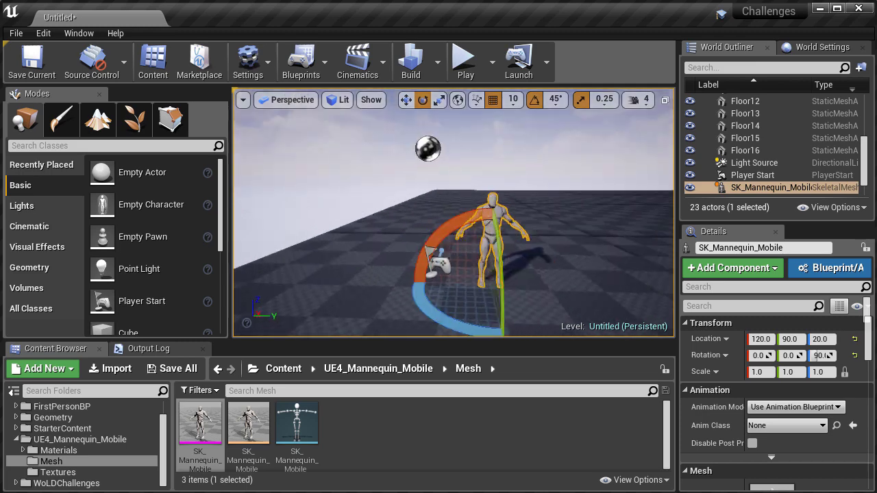
key(Escape)
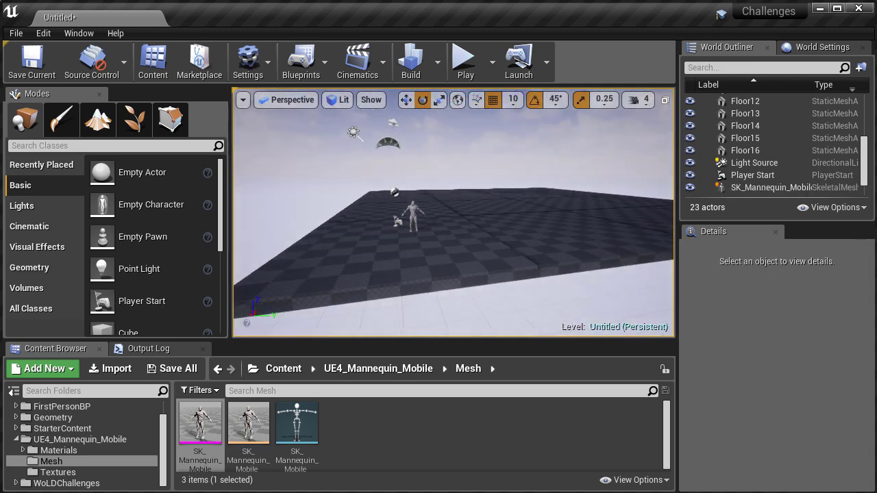
- Collapse the UE4_Mannequin_Mobile folder in the content folder tree
scroll(91, 413, up, 1)
click(90, 409)
double_click(82, 464)
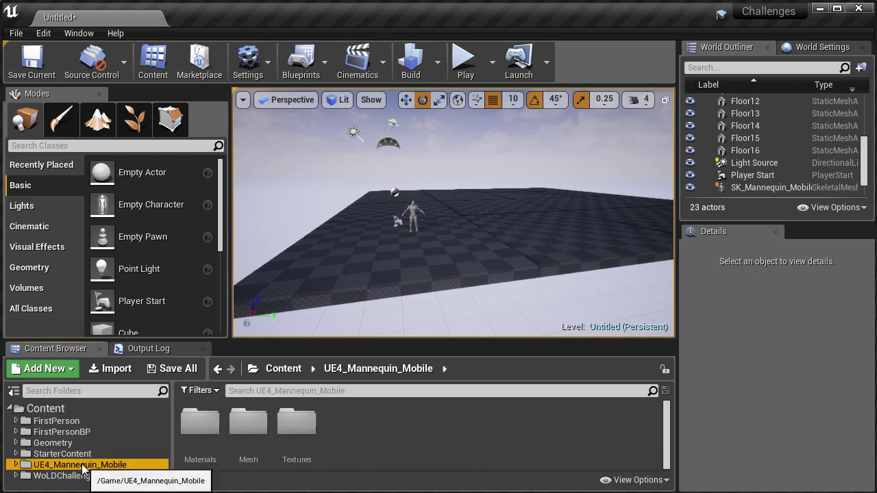
- Save the level as 00-DefaultLevel in the WoLDChallenges/Maps folder
click(15, 33)
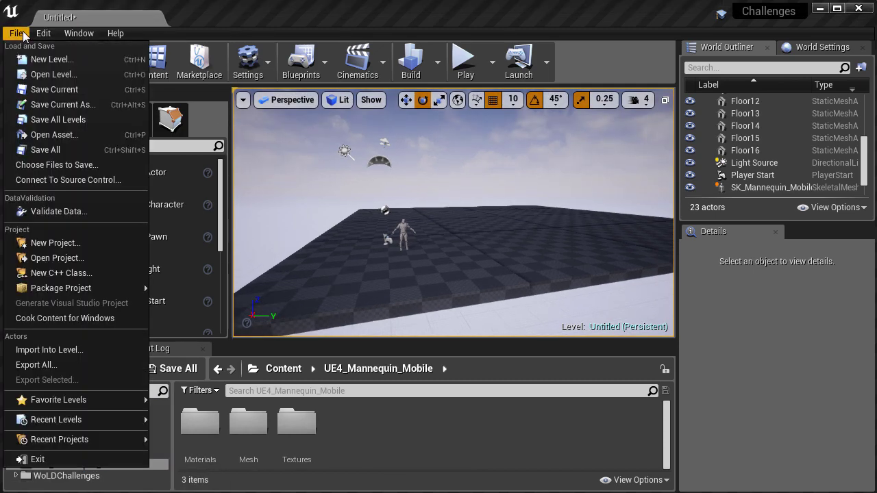
click(74, 104)
click(114, 146)
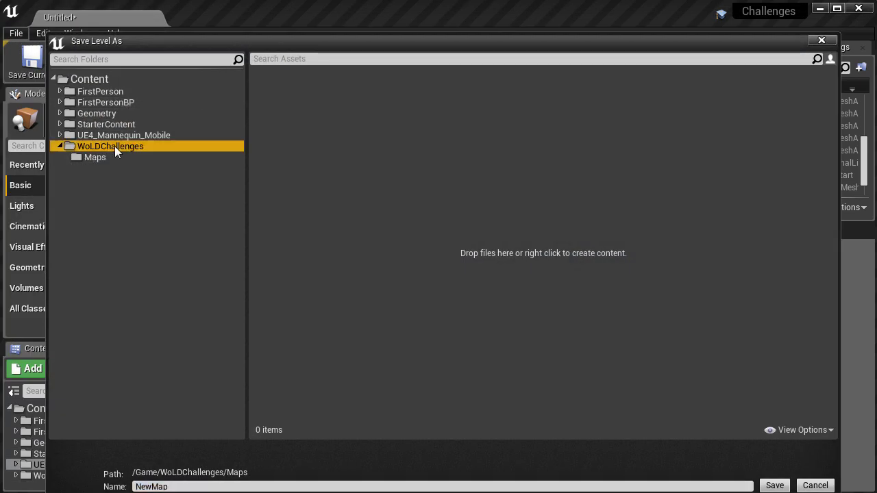
click(98, 157)
click(228, 487)
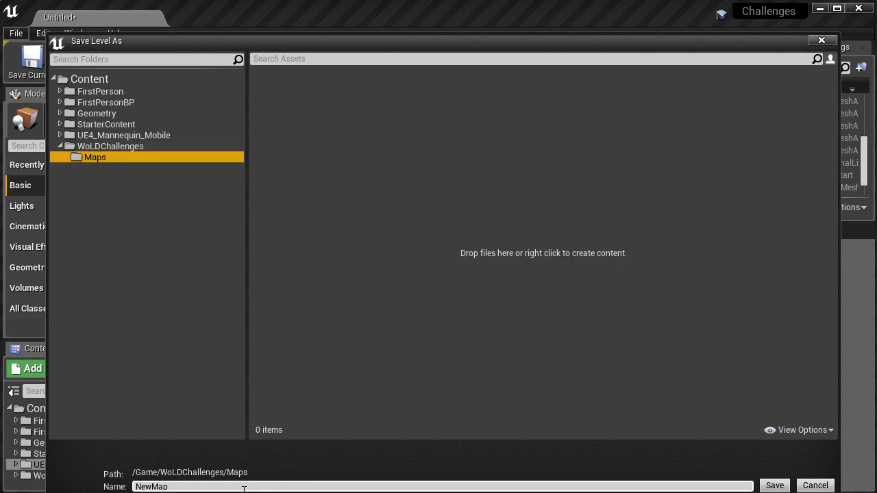
drag(229, 492, 228, 439)
text(00-DefaultLevel)
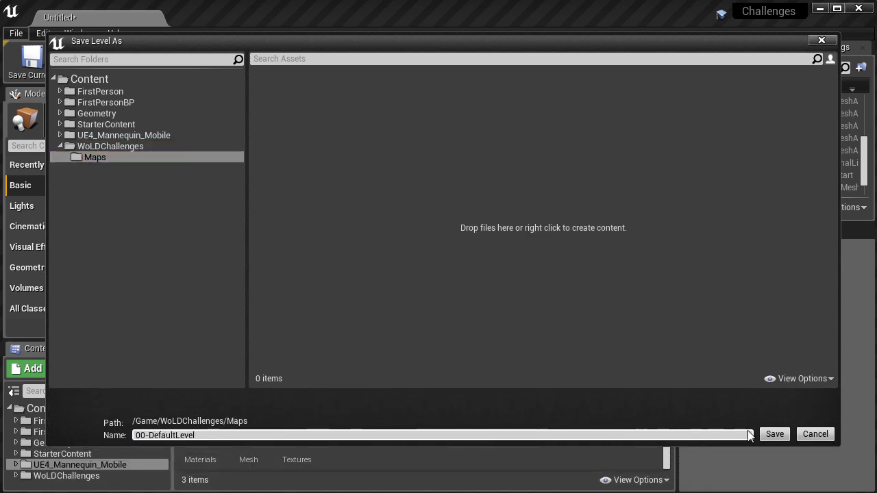
click(771, 434)
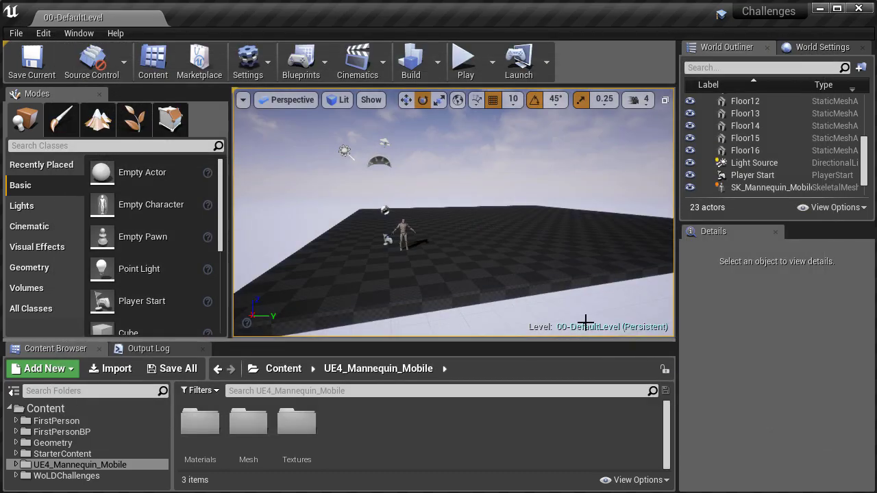
- Select the SkyLight above the floor and set its mobility to Stationary
right_drag(548, 281, 541, 322)
right_drag(448, 204, 436, 165)
click(392, 159)
key(r)
key(w)
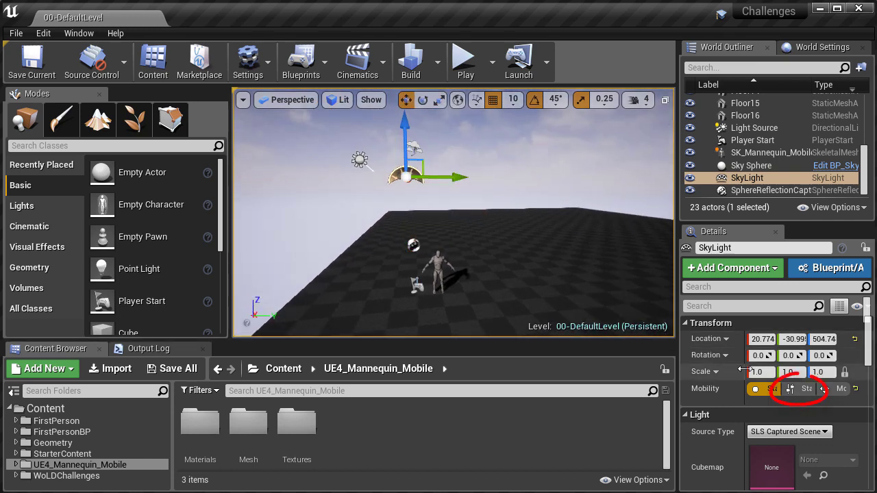
click(796, 392)
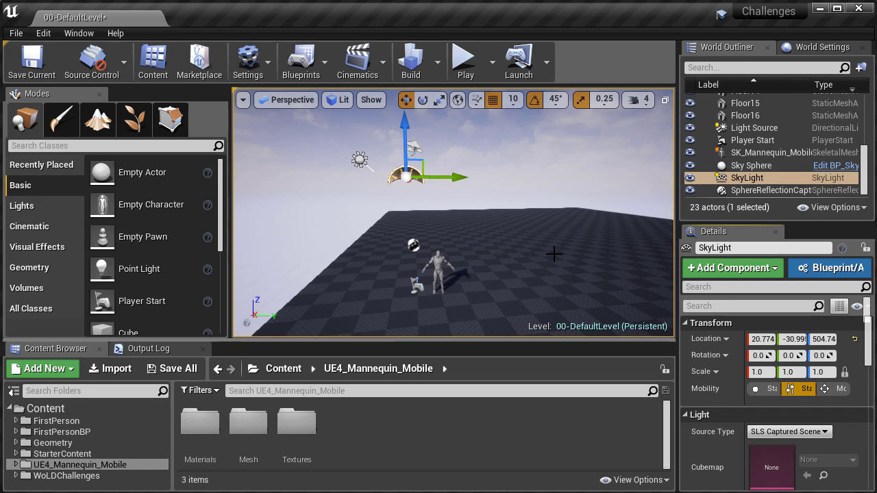
- Try rotating the directional Light Source while viewing the mannequin's shadow, and deselect the light
click(359, 160)
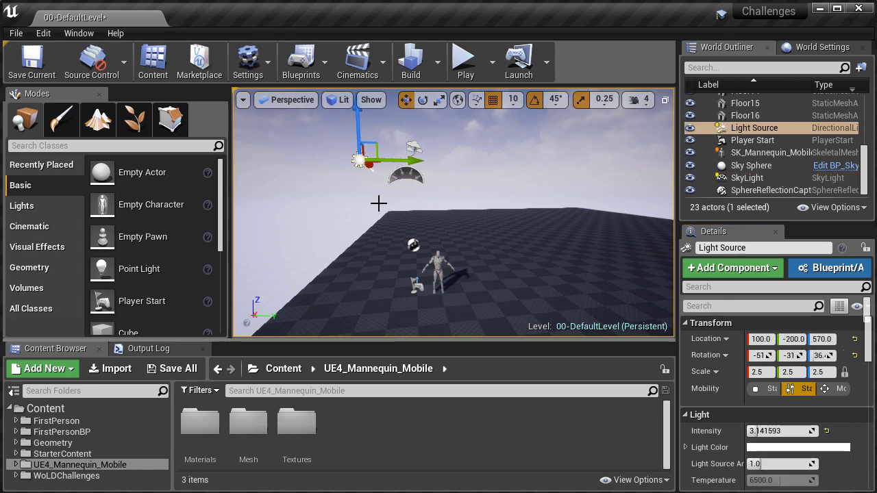
key(e)
mouse_move(420, 205)
mouse_down()
mouse_move(428, 221)
mouse_move(419, 207)
mouse_up()
right_drag(420, 207, 353, 220)
key(Escape)
right_drag(459, 245, 448, 235)
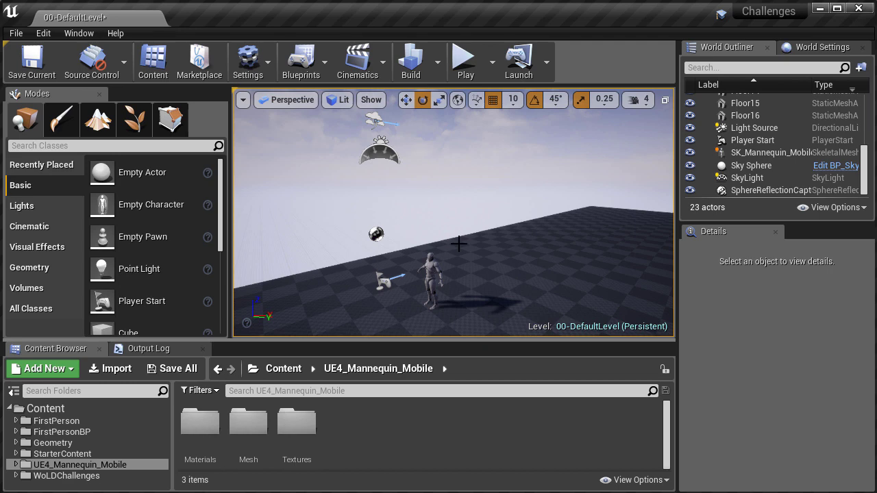
- Place a Post Process Volume on the floor beside the mannequin and return to the move gizmo
right_drag(459, 243, 572, 277)
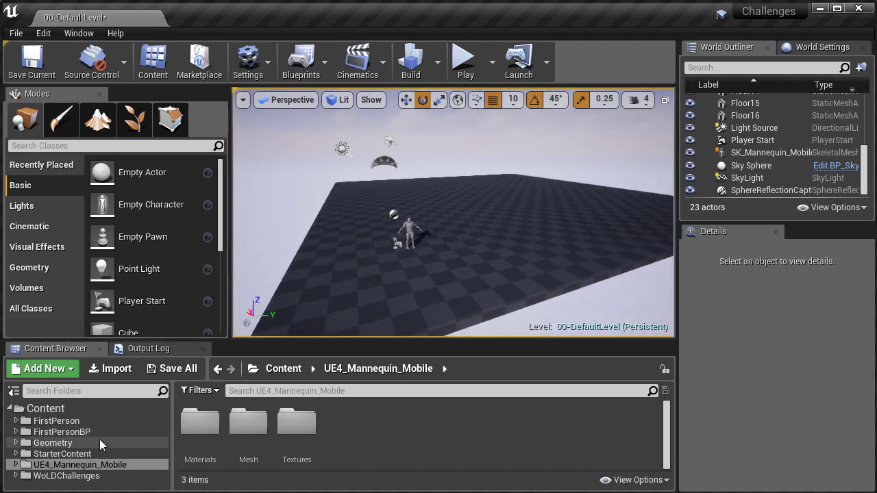
click(55, 286)
scroll(159, 279, down, 5)
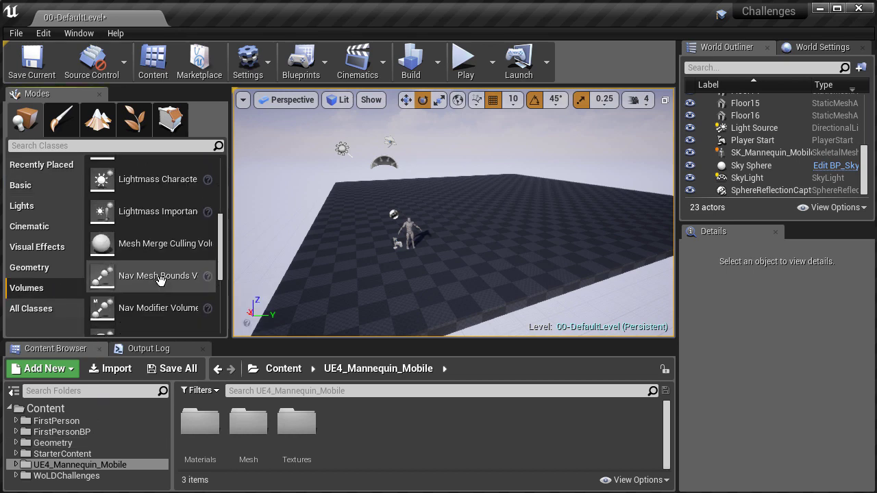
scroll(159, 279, down, 3)
drag(148, 295, 379, 261)
mouse_move(396, 267)
right_down()
mouse_move(363, 267)
mouse_move(405, 263)
mouse_move(396, 267)
right_up()
key(space)
key(space)
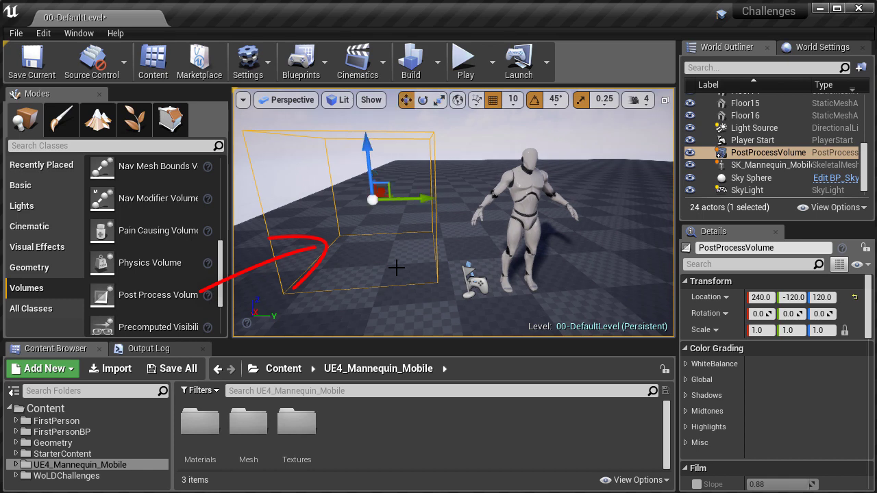
- Open a second Details window for the PostProcessVolume and move it beside the viewport
click(78, 33)
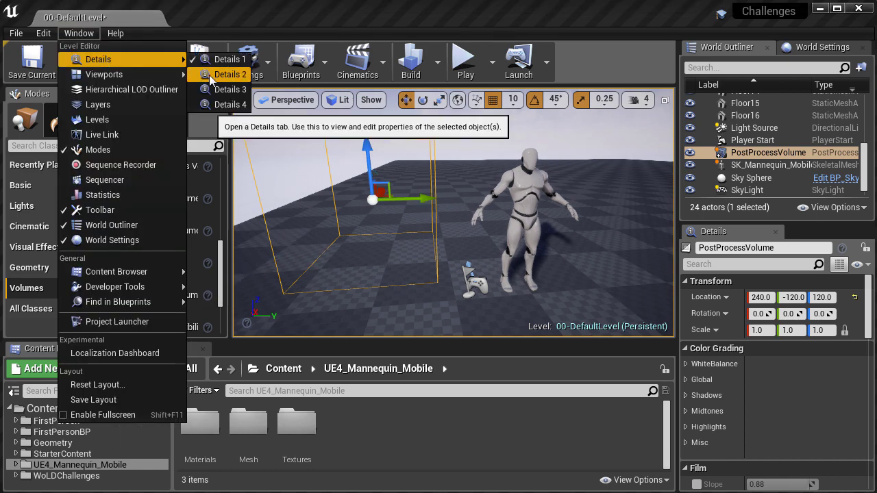
click(211, 81)
drag(531, 24, 741, 69)
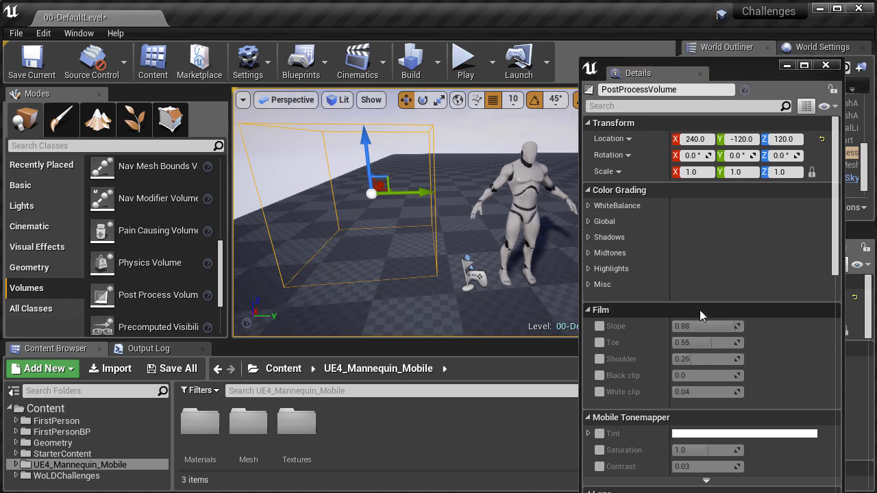
- In the volume's Lens Exposure settings, enable Min Brightness and Max Brightness and set both to 1.0
scroll(699, 310, down, 3)
scroll(648, 339, down, 5)
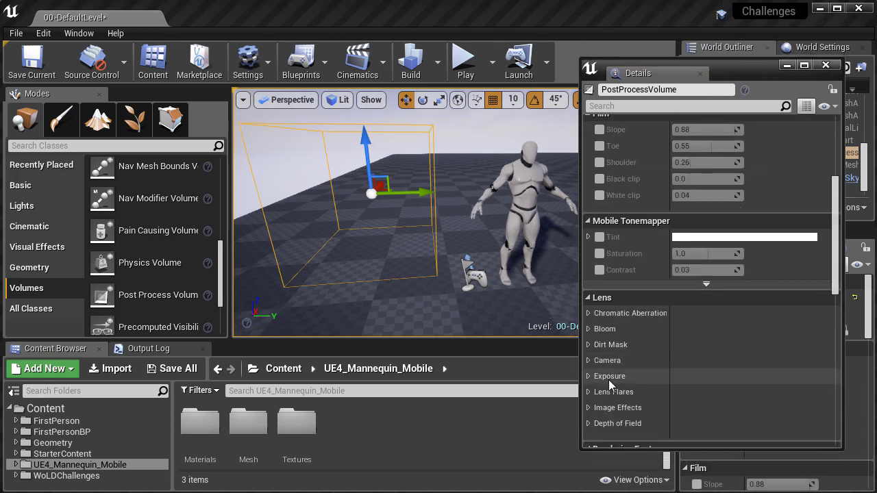
click(610, 309)
click(609, 310)
click(609, 310)
drag(581, 305, 549, 306)
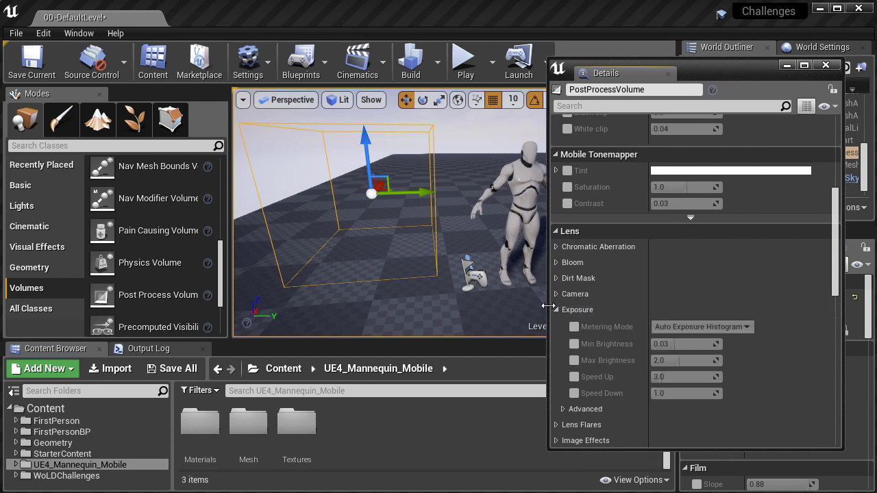
click(575, 345)
click(575, 360)
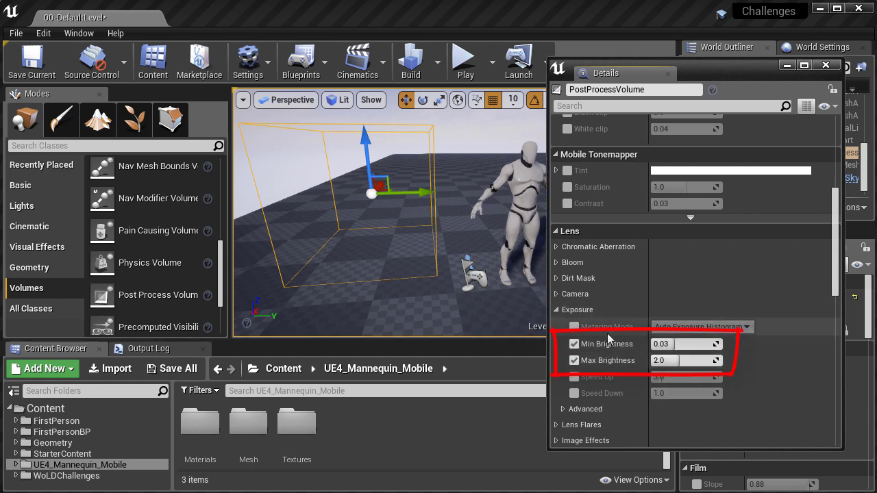
click(681, 346)
text(1)
key(Return)
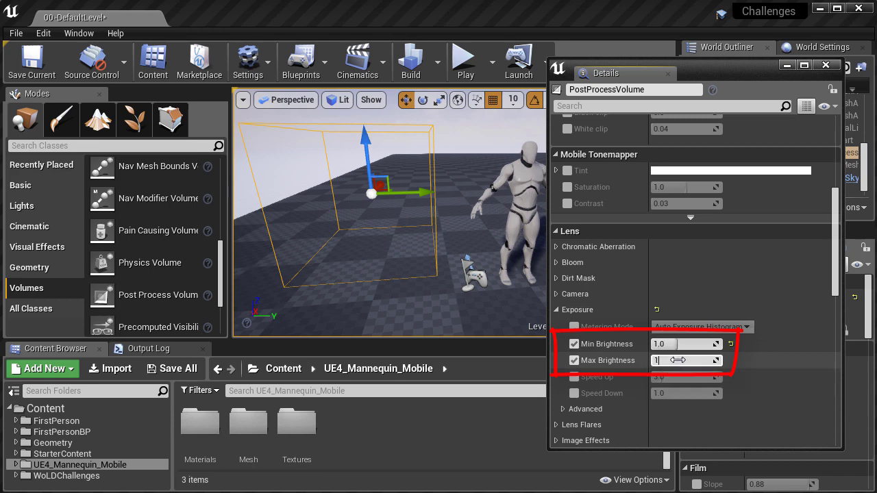
key(Return)
- Find and enable Infinite Extent (Unbound) for the PostProcessVolume, clear the property search and close the floating Details window
mouse_move(439, 240)
right_down()
mouse_move(473, 226)
mouse_move(477, 238)
right_up()
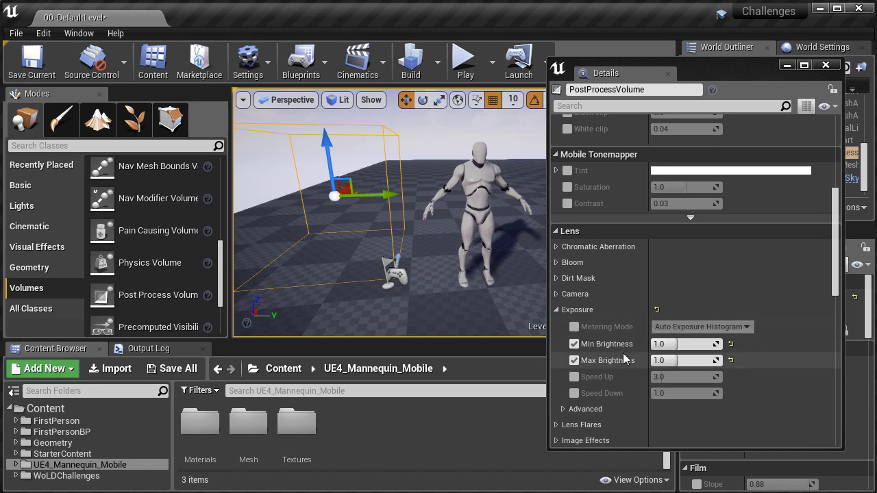
scroll(623, 353, down, 5)
scroll(623, 353, down, 15)
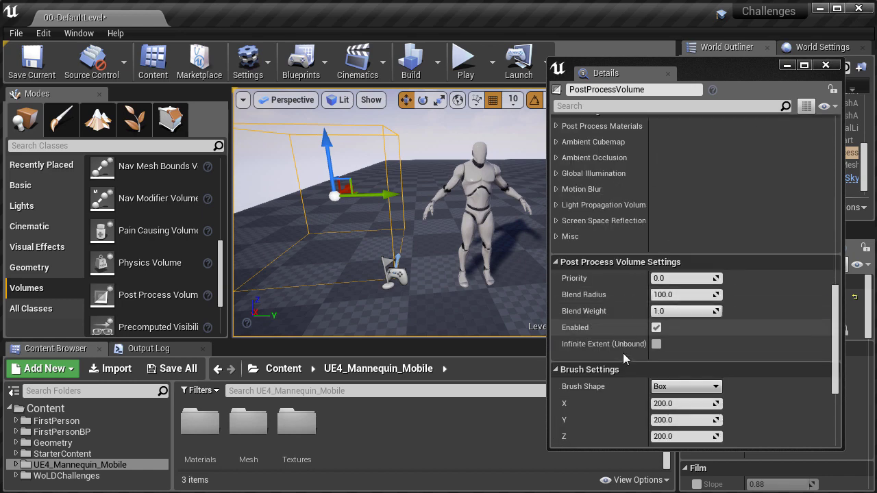
scroll(601, 181, up, 4)
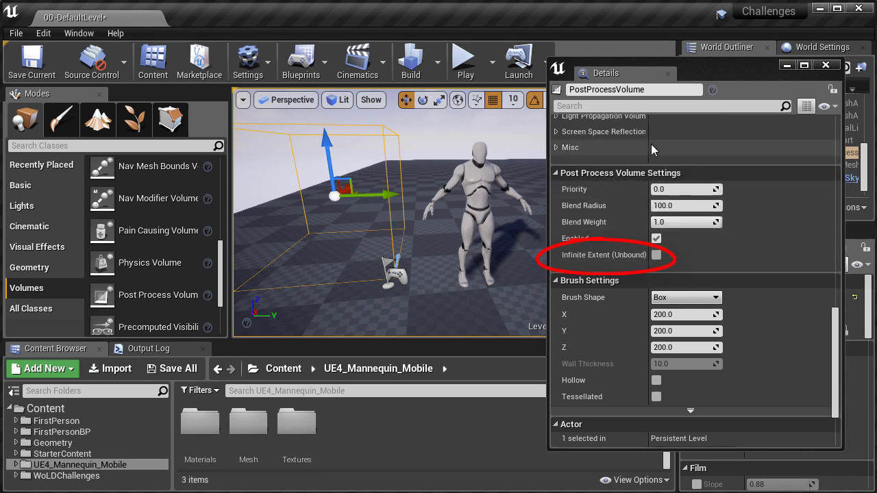
click(647, 107)
text(unbou)
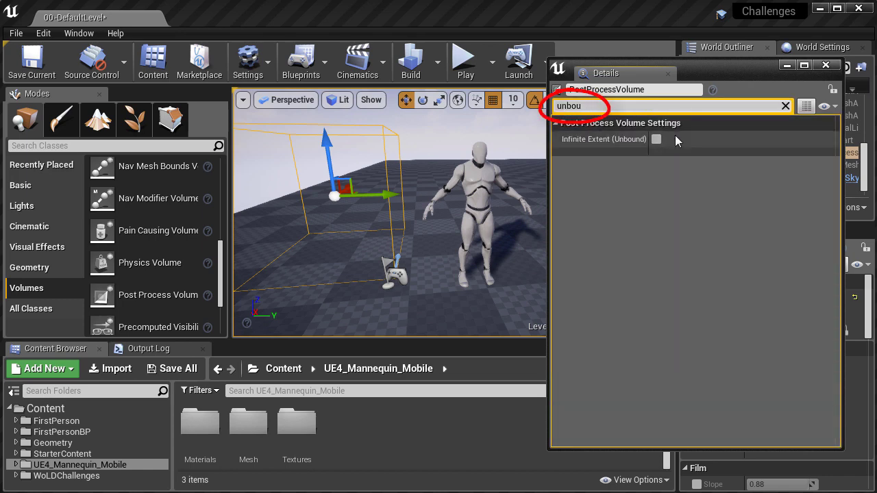
click(656, 139)
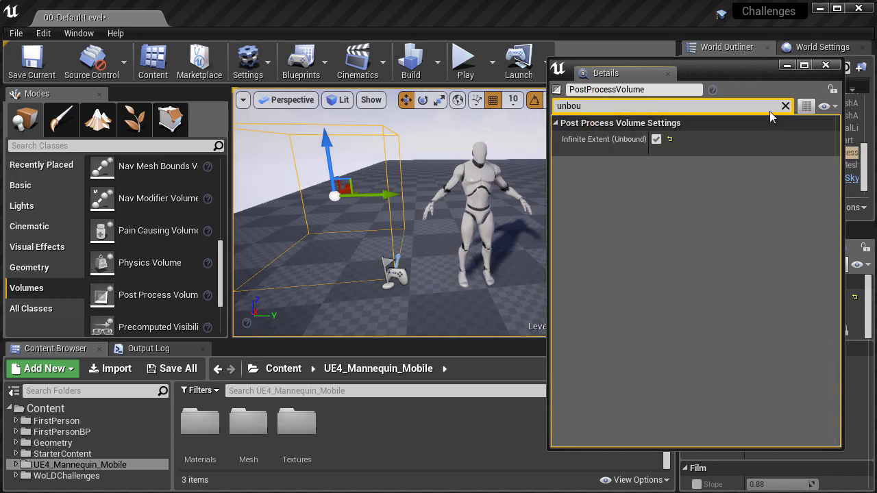
click(785, 106)
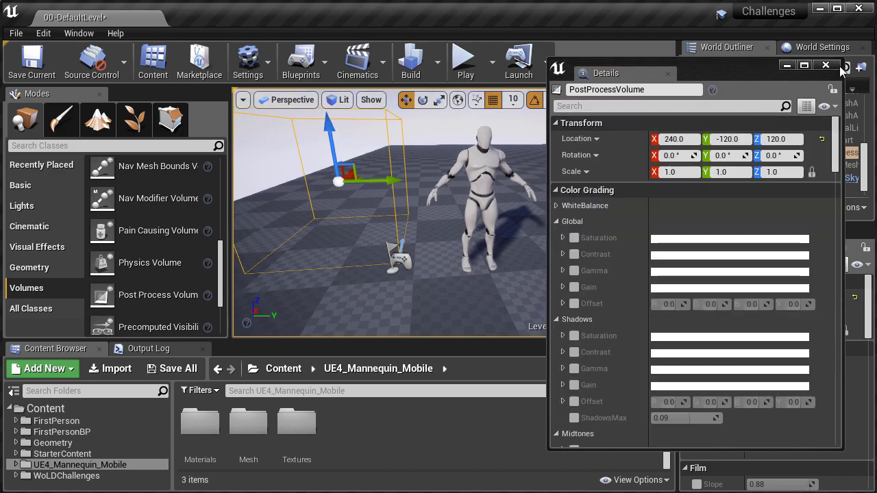
click(826, 65)
- Place a Lightmass Importance Volume on the open floor beyond the mannequin
key(s)
right_drag(292, 260, 320, 254)
scroll(158, 233, up, 5)
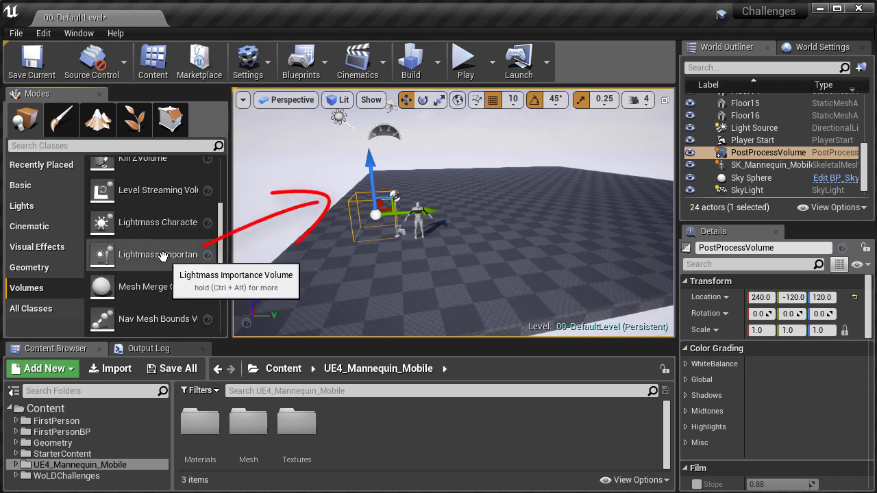
drag(173, 253, 512, 218)
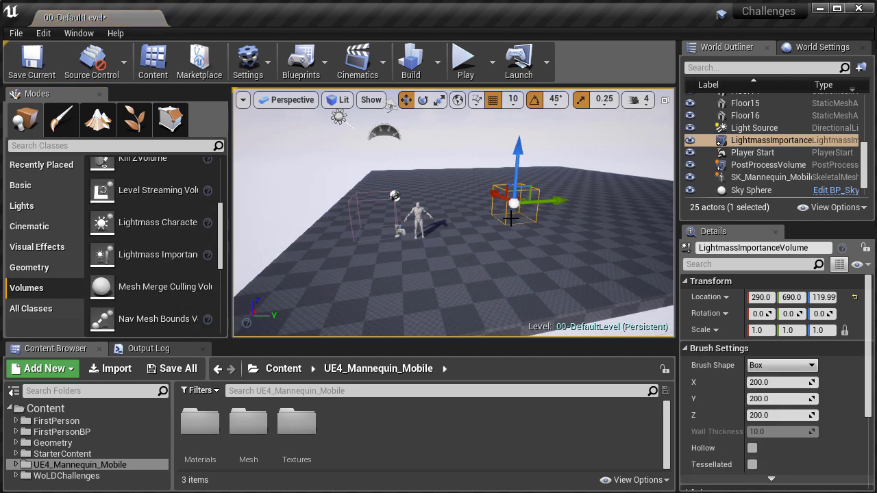
- In a full-screen Front view, move and scale the Lightmass Importance Volume along X so it spans slightly past both floor edges
key(alt+h)
key(F11)
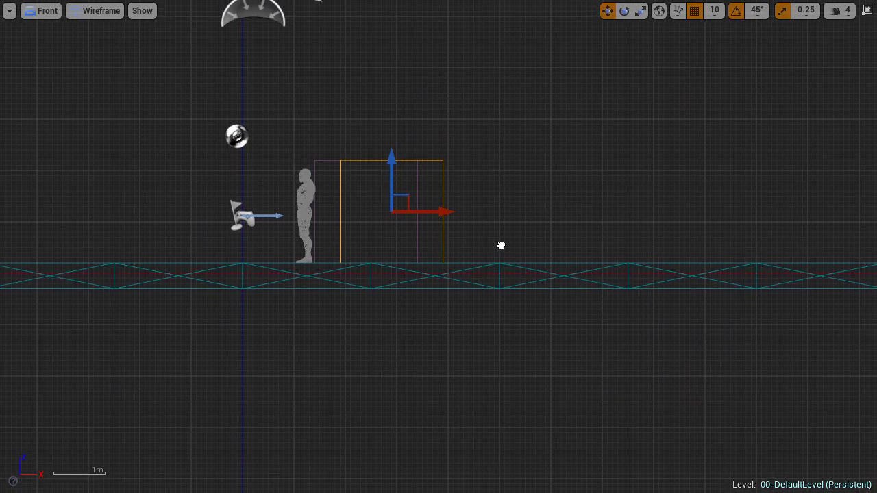
scroll(494, 261, down, 5)
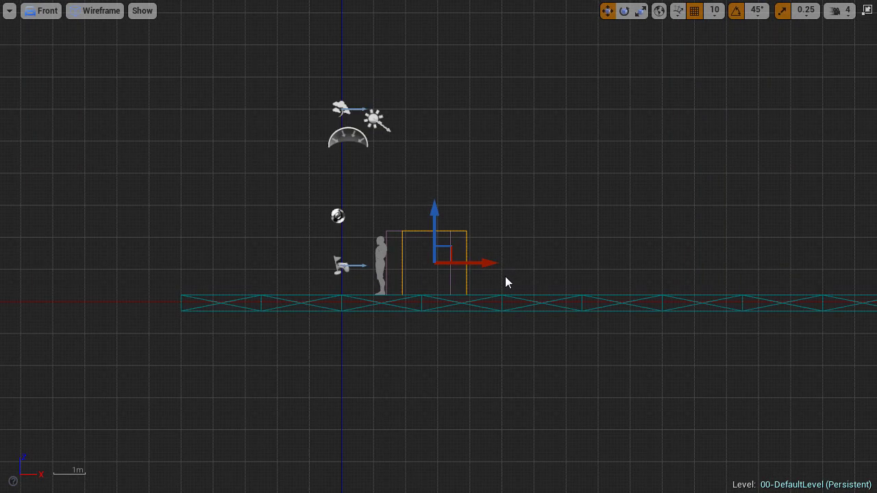
drag(400, 274, 611, 277)
scroll(627, 350, down, 5)
right_drag(642, 351, 547, 342)
key(e)
key(r)
drag(536, 301, 553, 301)
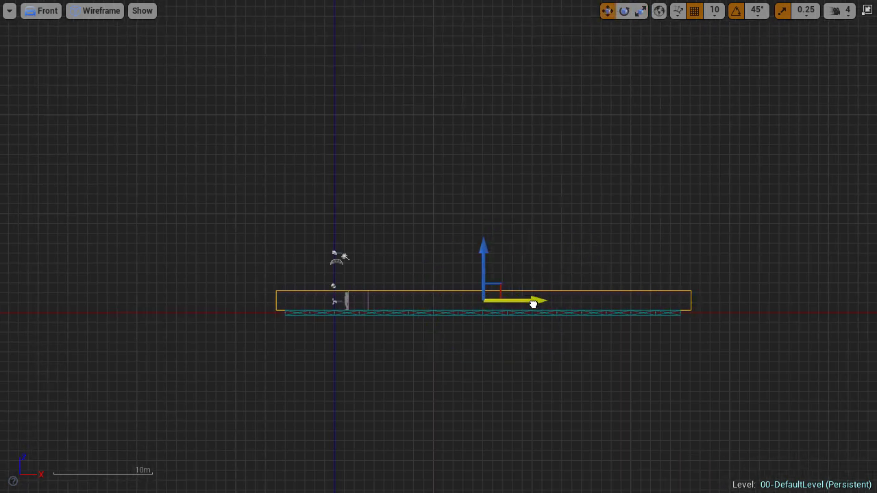
- Scale the Lightmass Importance Volume taller along Z and raise it above the floor
key(space)
key(space)
drag(485, 250, 485, 174)
key(space)
key(space)
key(w)
drag(484, 247, 486, 190)
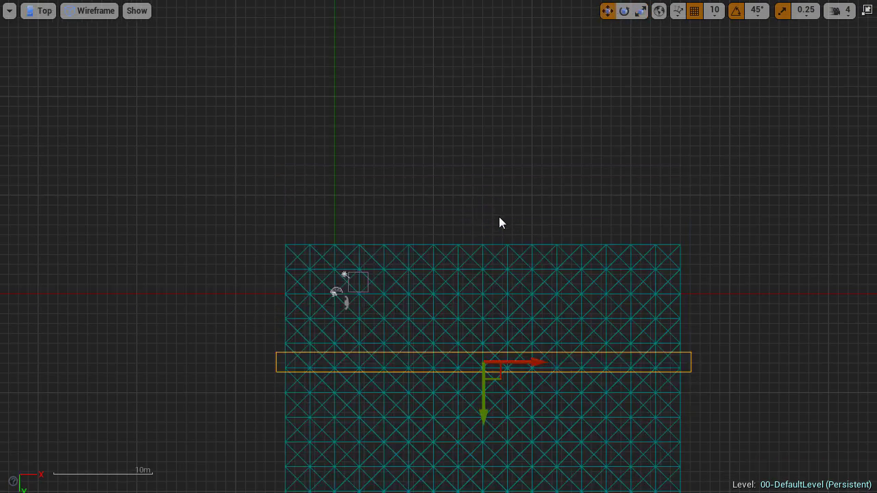
- In the Top view, scale and reposition the Lightmass Importance Volume along Y so it encloses the whole floor
right_drag(569, 292, 567, 103)
scroll(503, 197, down, 3)
drag(487, 225, 487, 372)
key(e)
key(r)
key(e)
key(w)
drag(489, 287, 488, 279)
- Select the Sphere Reflection Capture and move it to the centre of the floor in the Top view
scroll(394, 137, up, 6)
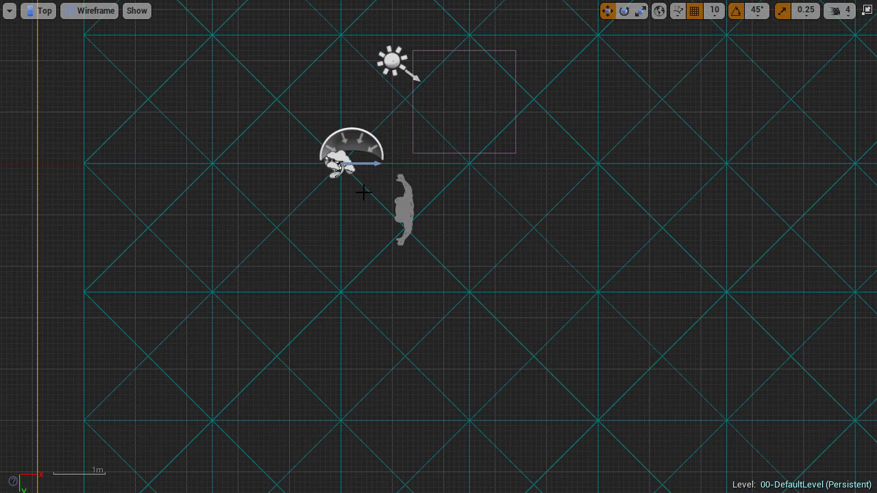
key(alt+g)
click(327, 209)
key(alt+j)
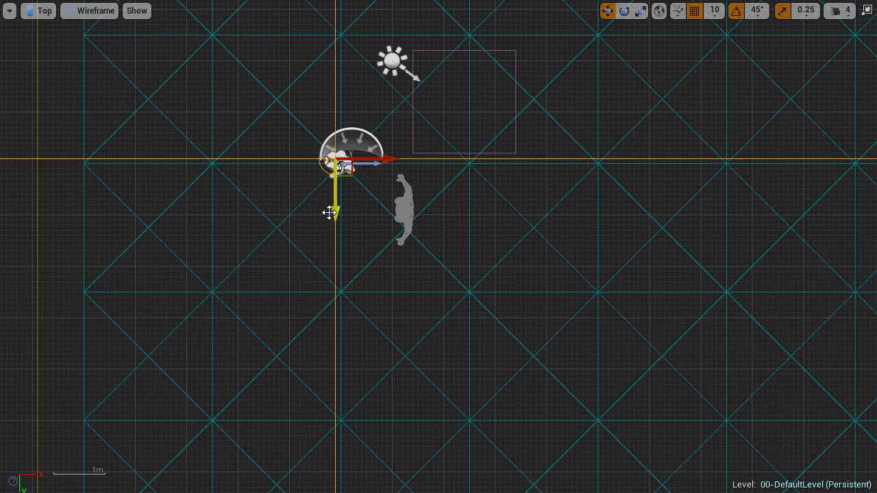
scroll(346, 208, down, 6)
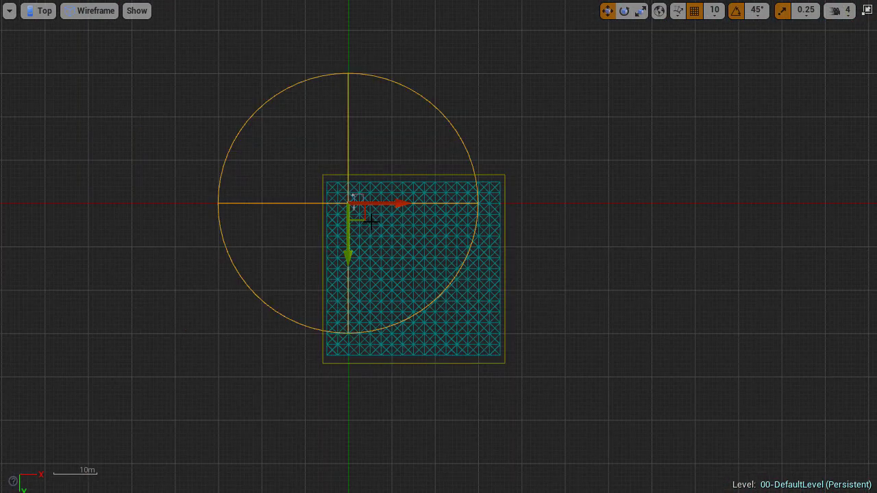
drag(359, 219, 425, 286)
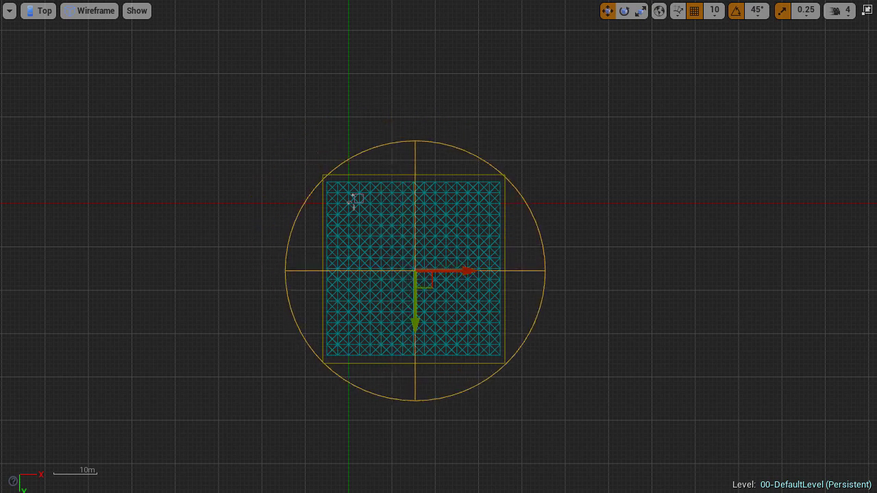
- Raise the Sphere Reflection Capture in the Front view, return to the Perspective view and deselect it
key(alt+h)
drag(416, 223, 416, 201)
key(alt+g)
right_drag(415, 201, 442, 154)
key(Escape)
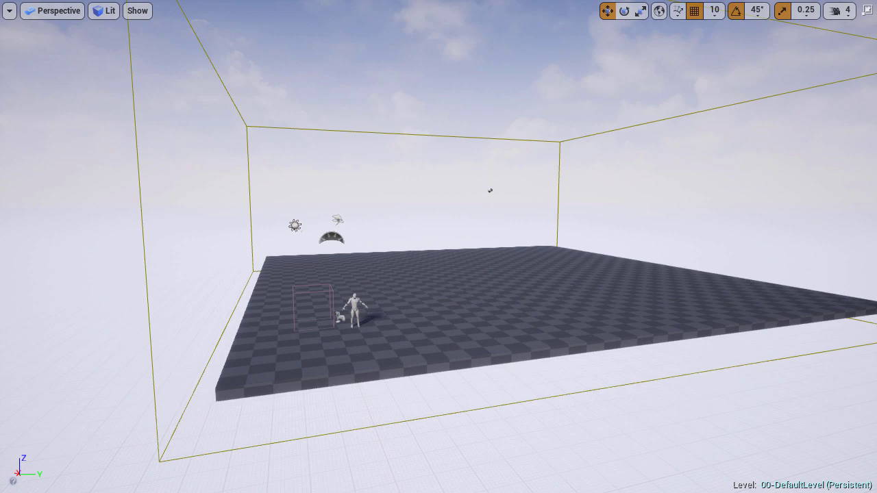
- Leave the full-screen viewport and save all changes to the level and project
key(F11)
click(16, 33)
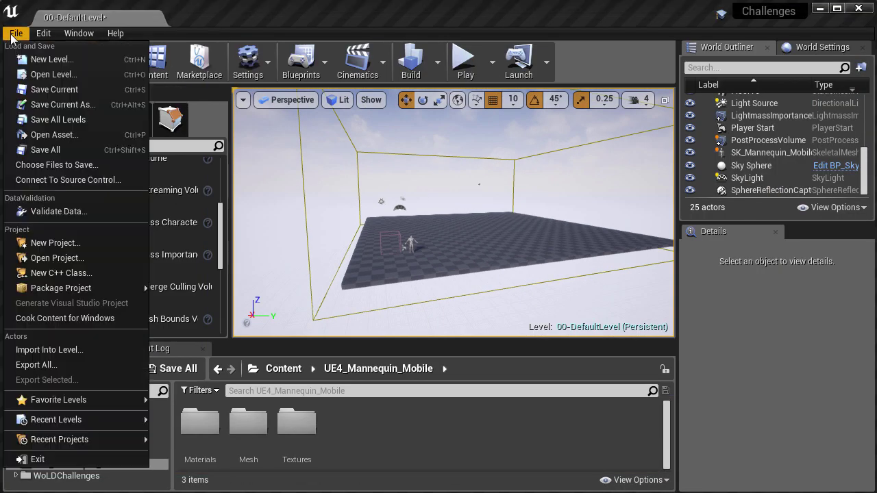
click(73, 151)
right_drag(436, 260, 445, 260)
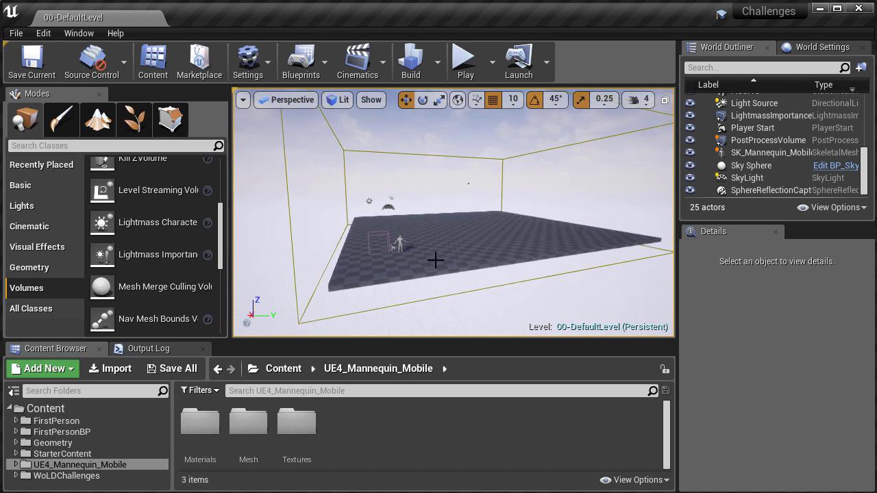
- Play the level in the editor, walk past the mannequin across the floor, and stop the session
click(464, 61)
click(501, 189)
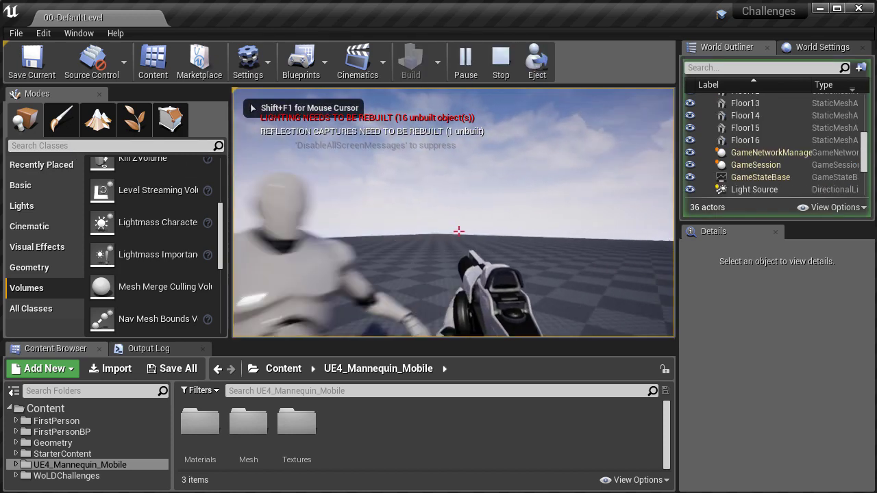
key(w)
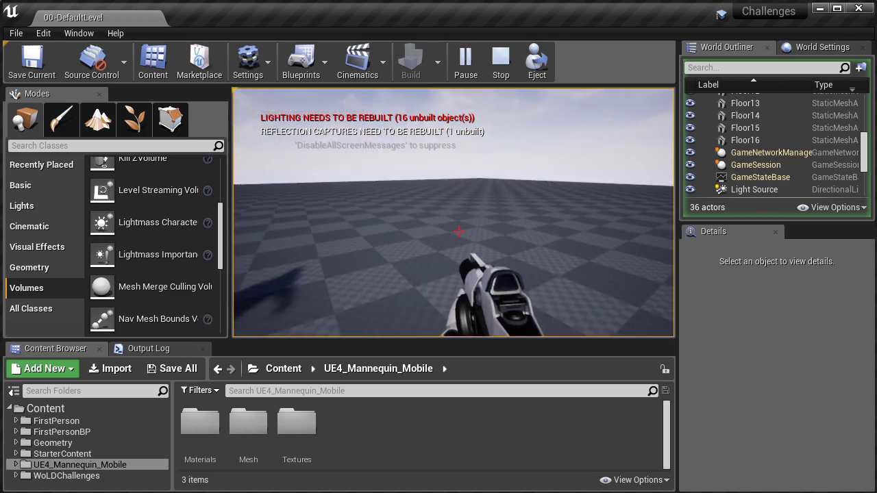
key(Escape)
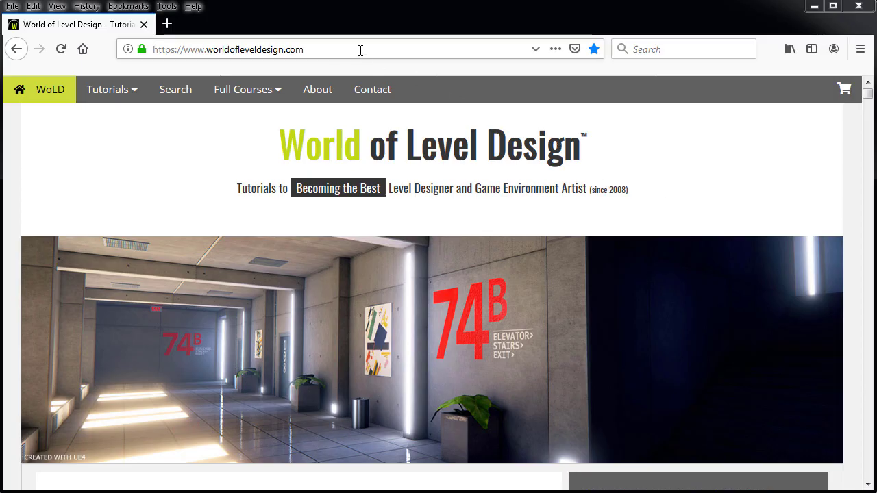
- Switch to the web browser showing the World of Level Design site and select its address
click(361, 51)
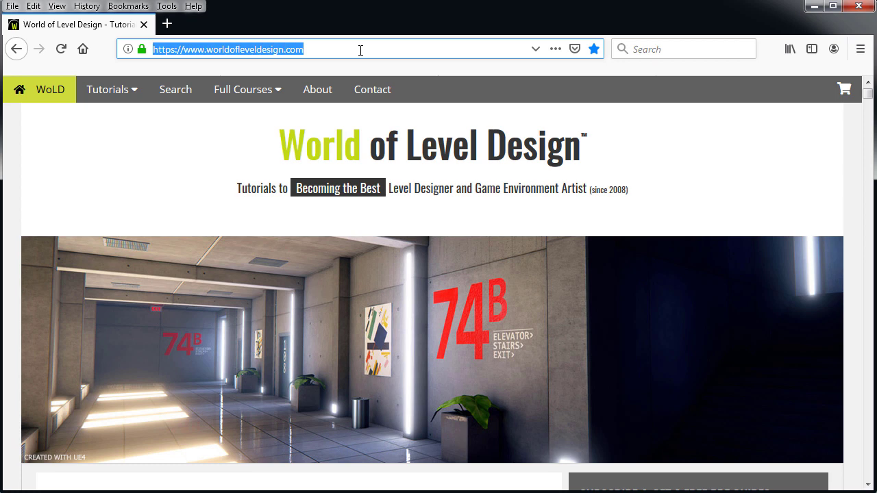